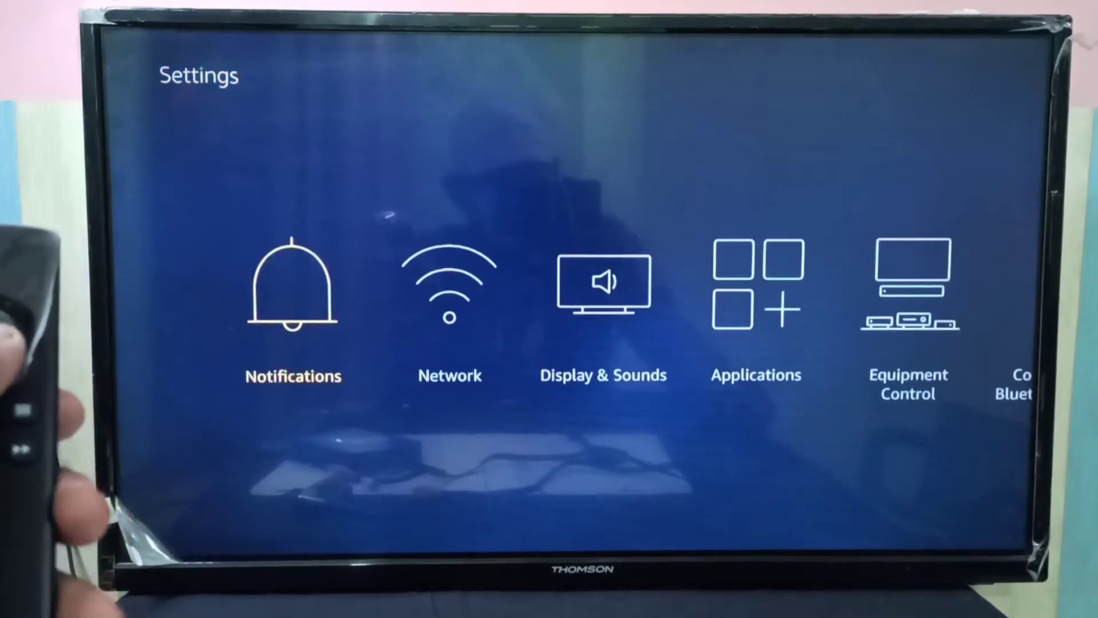
- Go to My Fire TV > About > Storage, showing 3.85GB of 5.79GB available
key("Right")
key("Right")
key("Right")
key("Right")
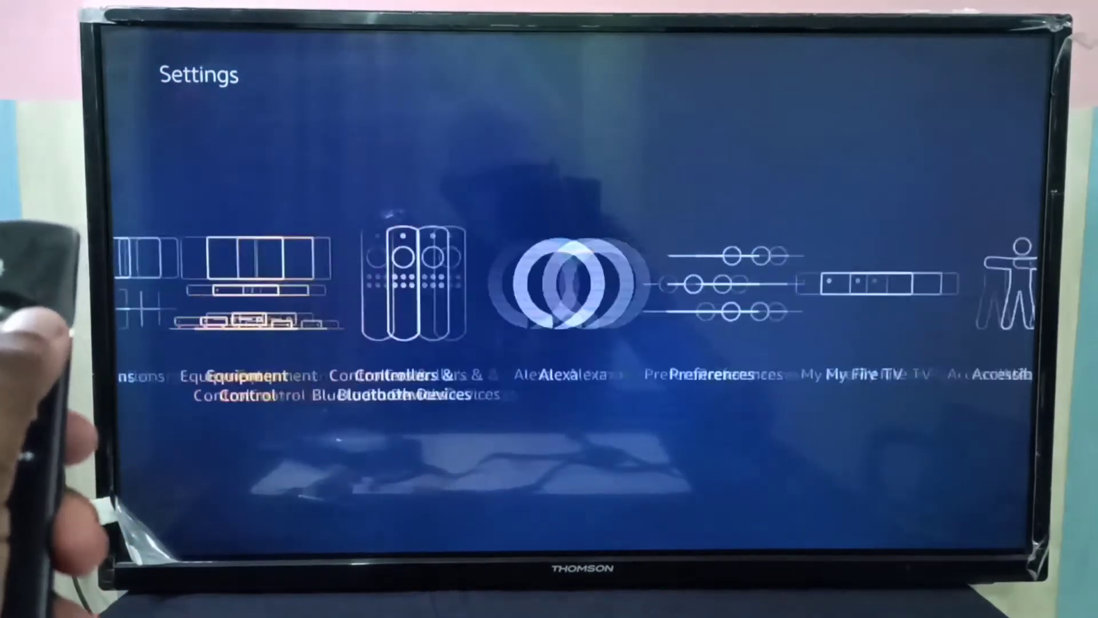
key("Right")
key("Right")
key("Right")
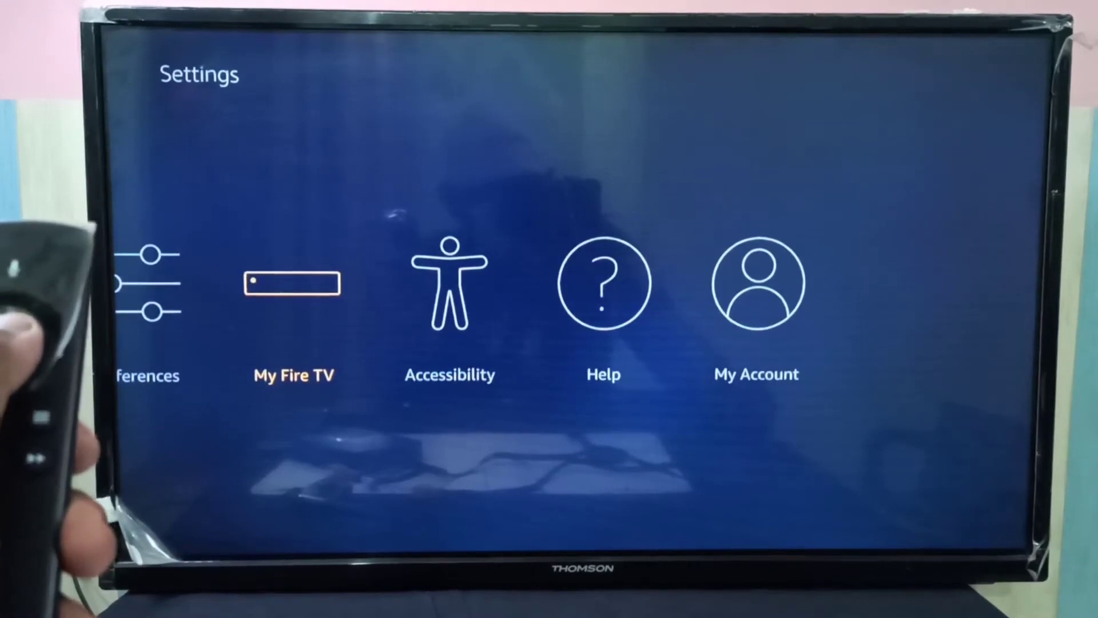
key("Return")
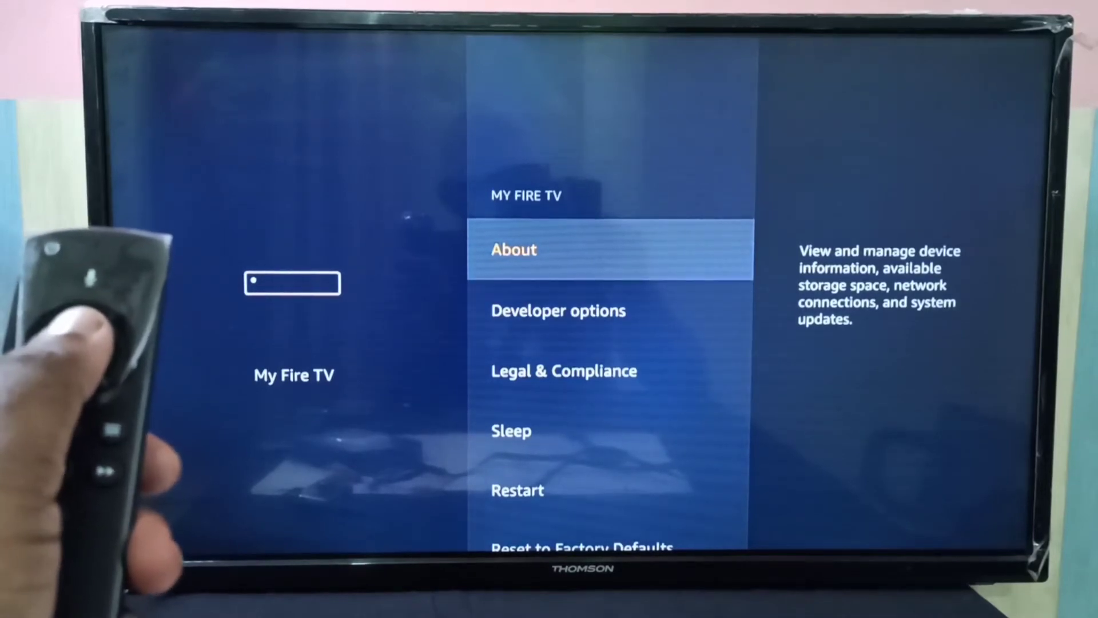
key("Return")
key("Down")
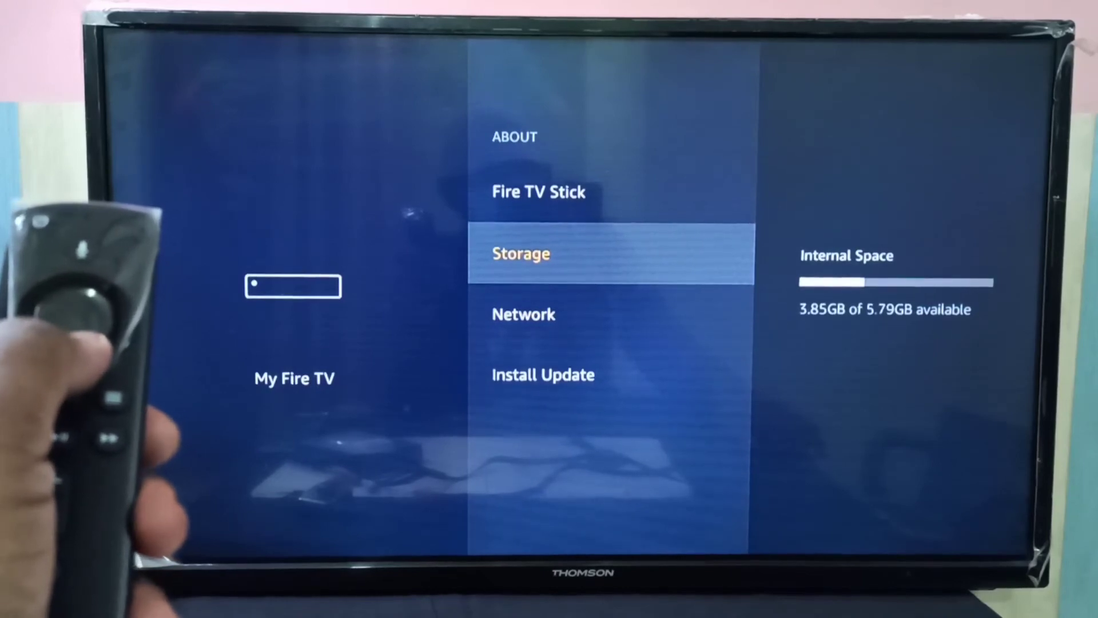
- View the Network details, then return to Storage showing 3.85GB of 5.79GB available
key("Down")
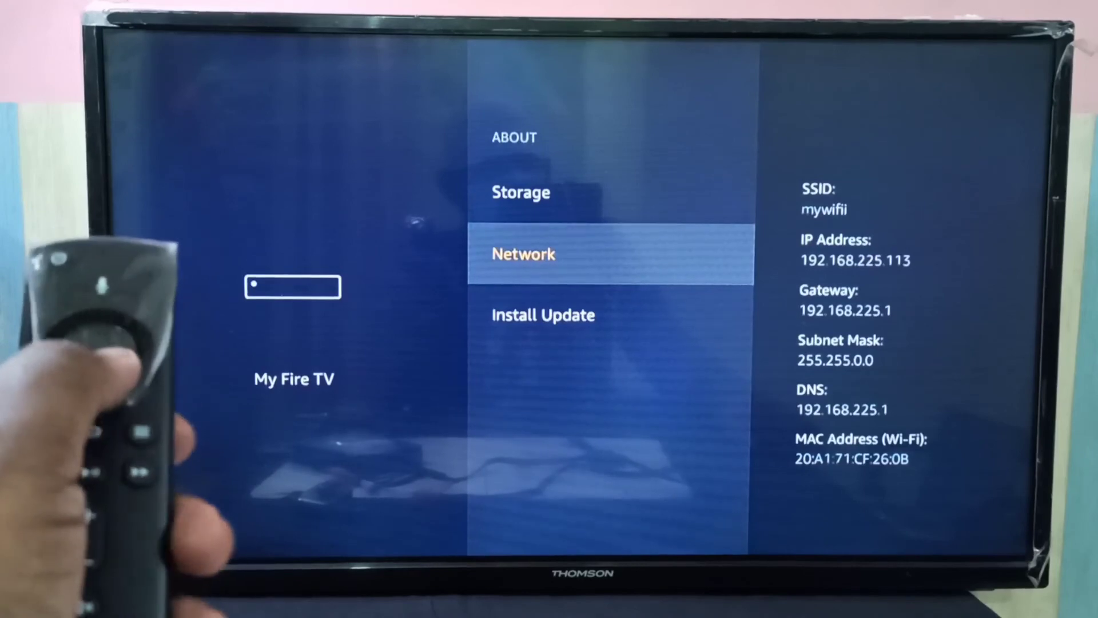
key("Up")
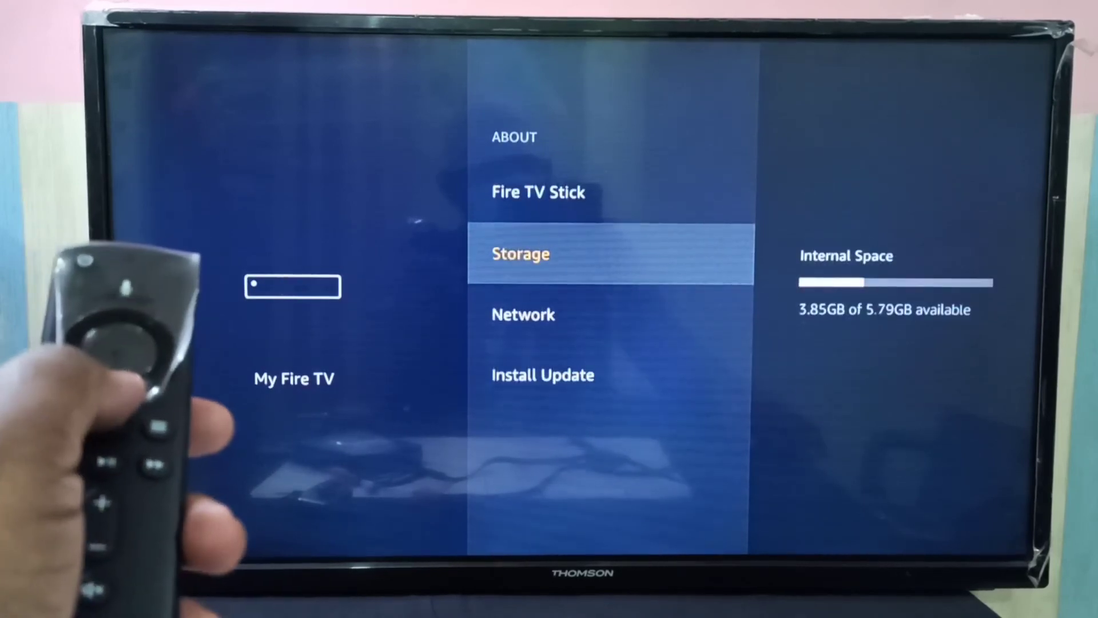